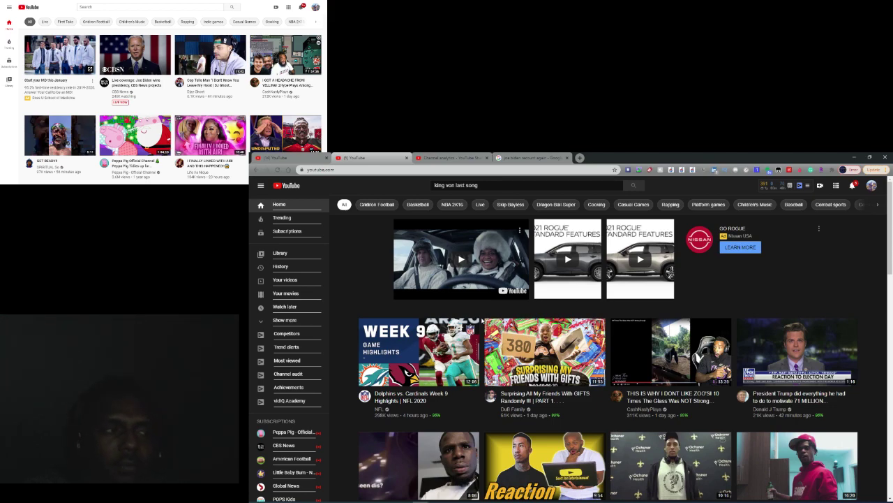
scroll(500, 317, "down", 3)
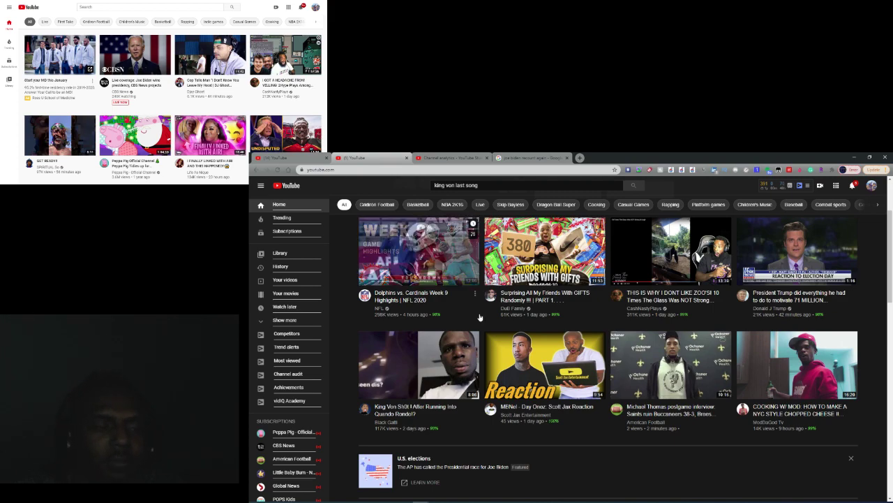
mouse_move(419, 351)
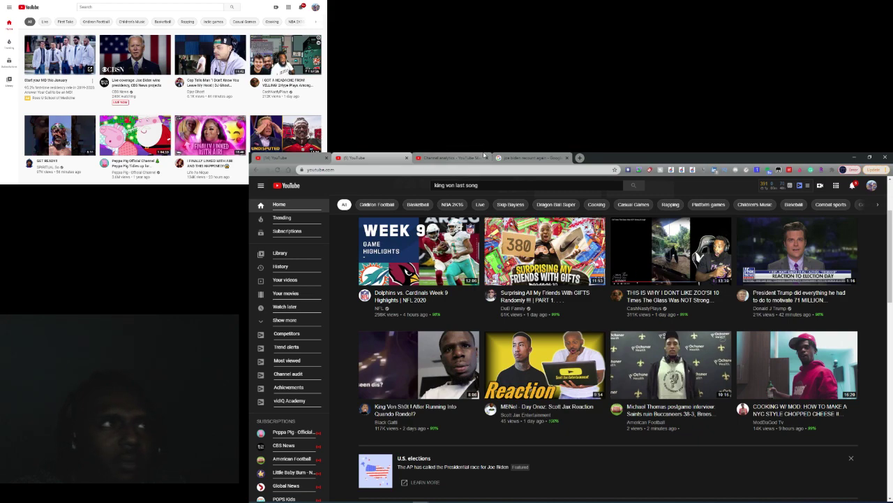
- Switch to the Google tab and return to the 'joe biden recount again' results
left_click(516, 158)
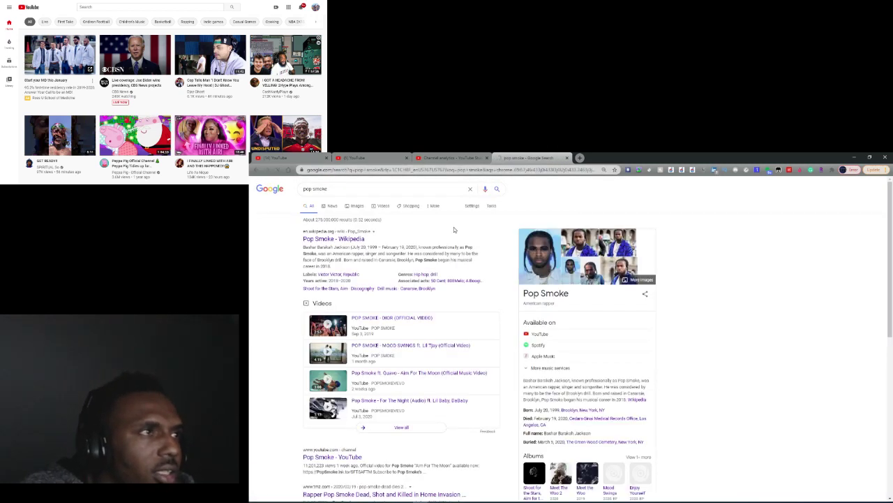
left_click(495, 380)
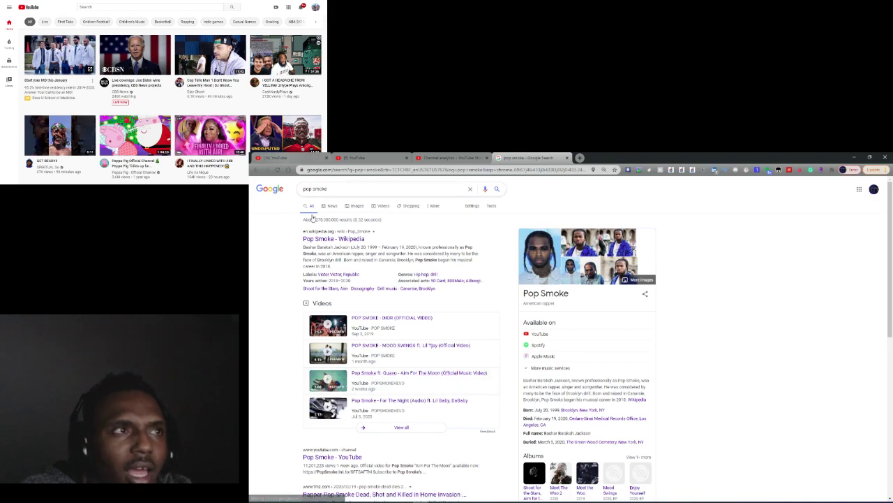
scroll(403, 235, "down", 2)
scroll(404, 234, "up", 2)
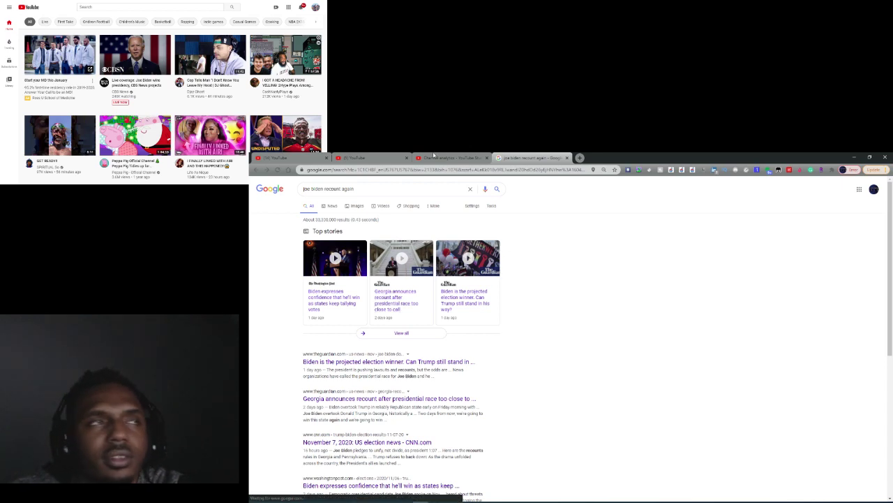
- Switch to the YouTube tab to show the home feed of recommended videos
left_click(399, 157)
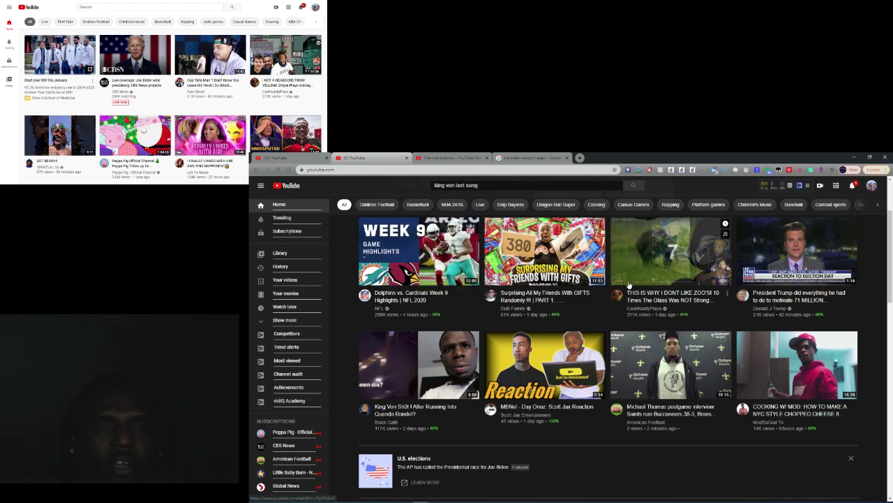
mouse_move(797, 250)
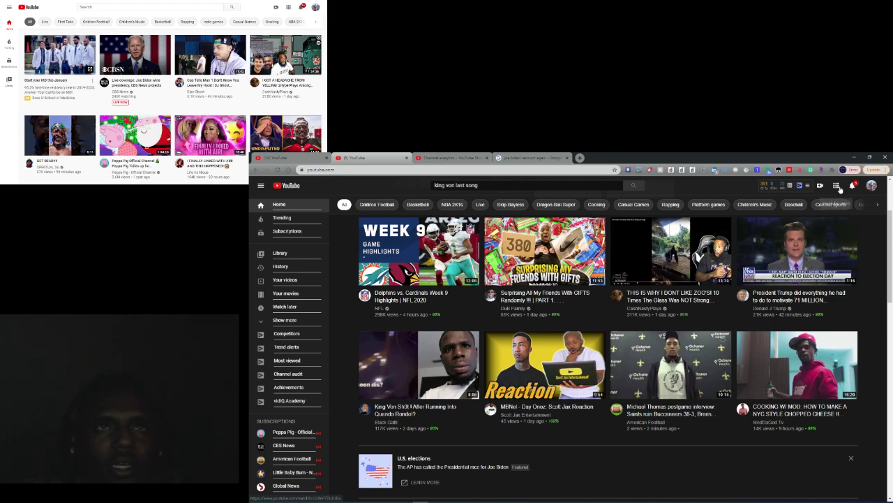
- Open the YouTube bell Notifications list of recent uploads and premieres
left_click(852, 185)
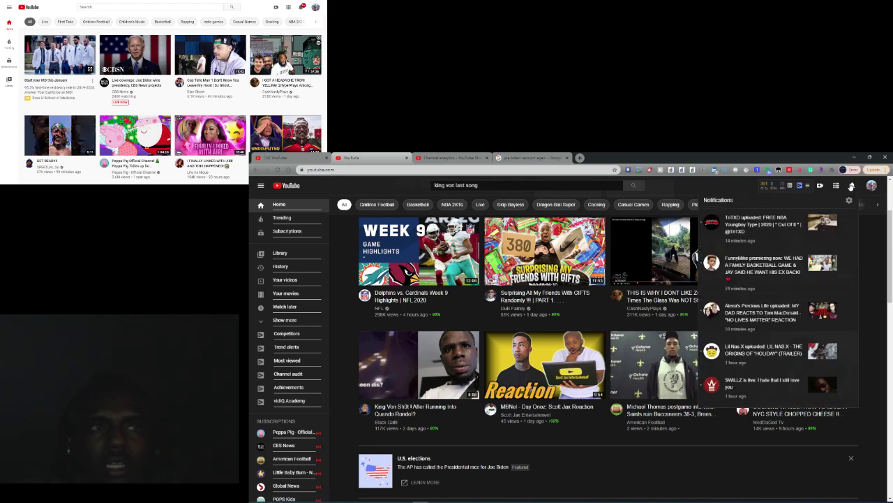